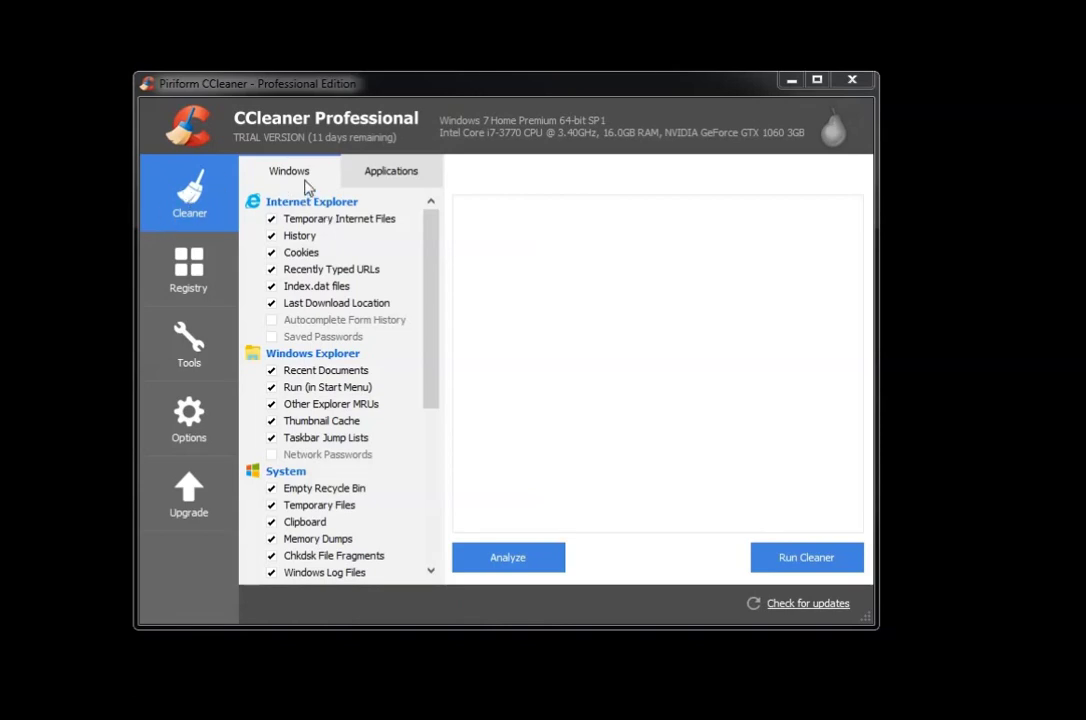
Step: Review the cleaning items available for Windows and for installed applications in the Cleaner
click(369, 176)
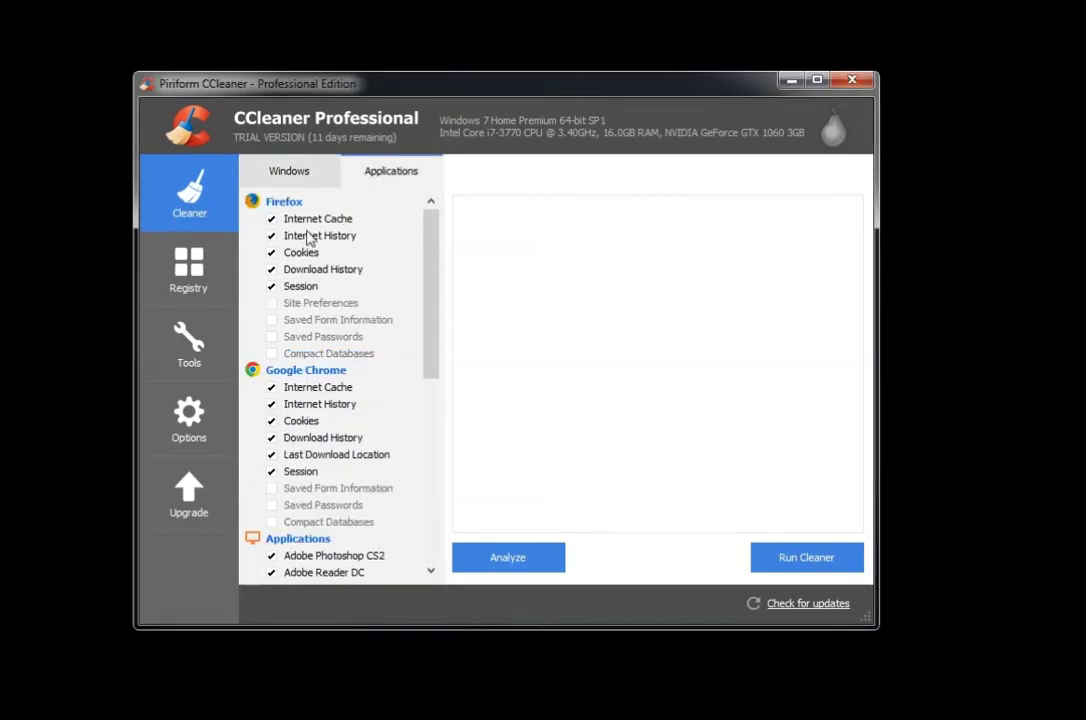
click(303, 172)
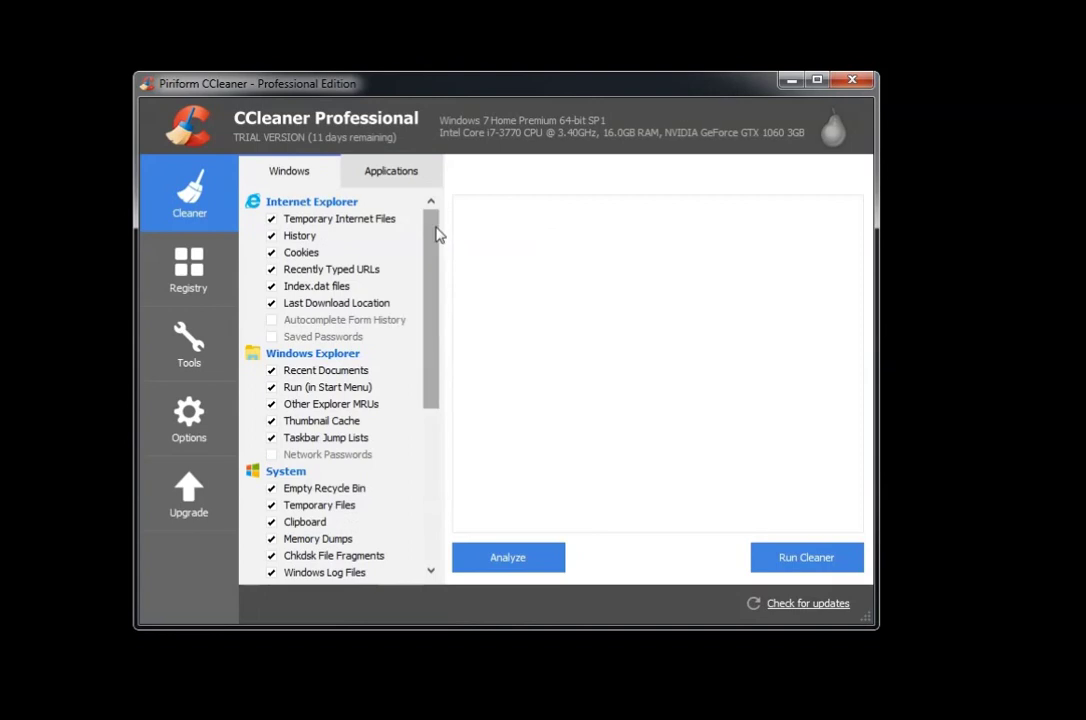
drag(436, 235, 402, 184)
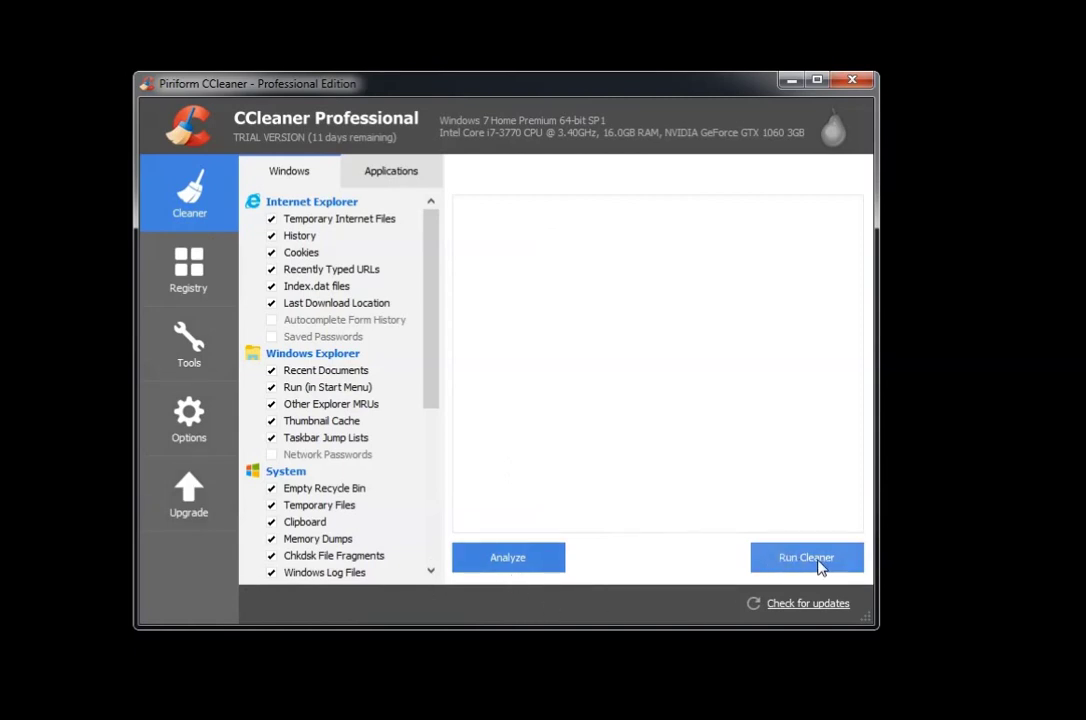
click(377, 181)
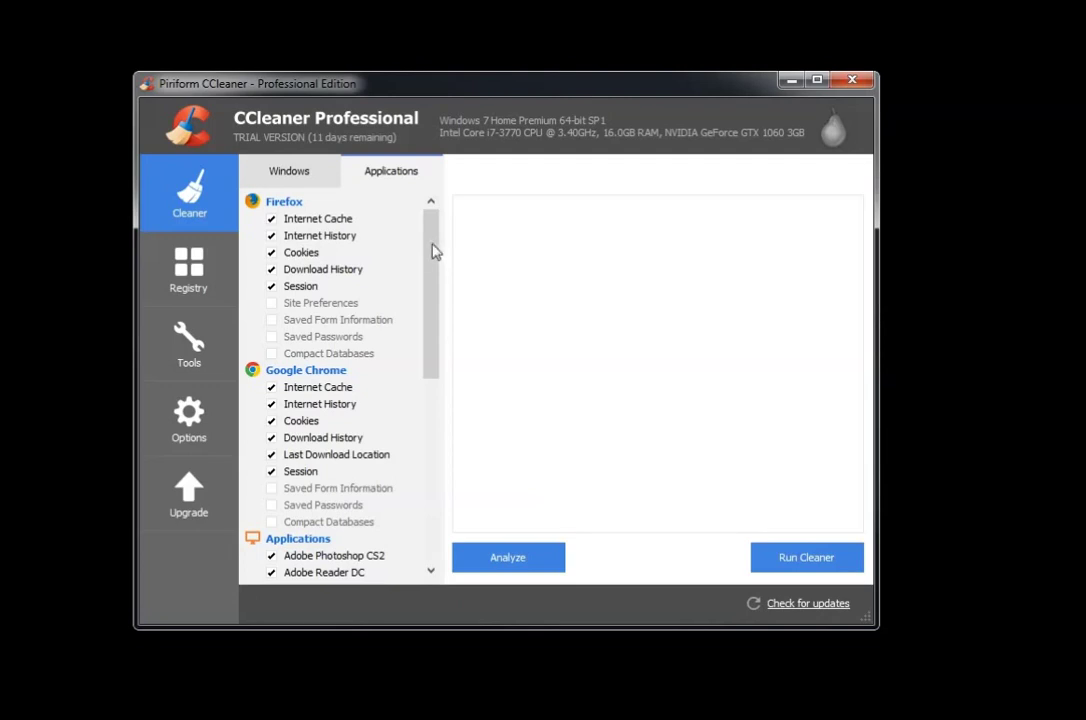
scroll(436, 349, down, 6)
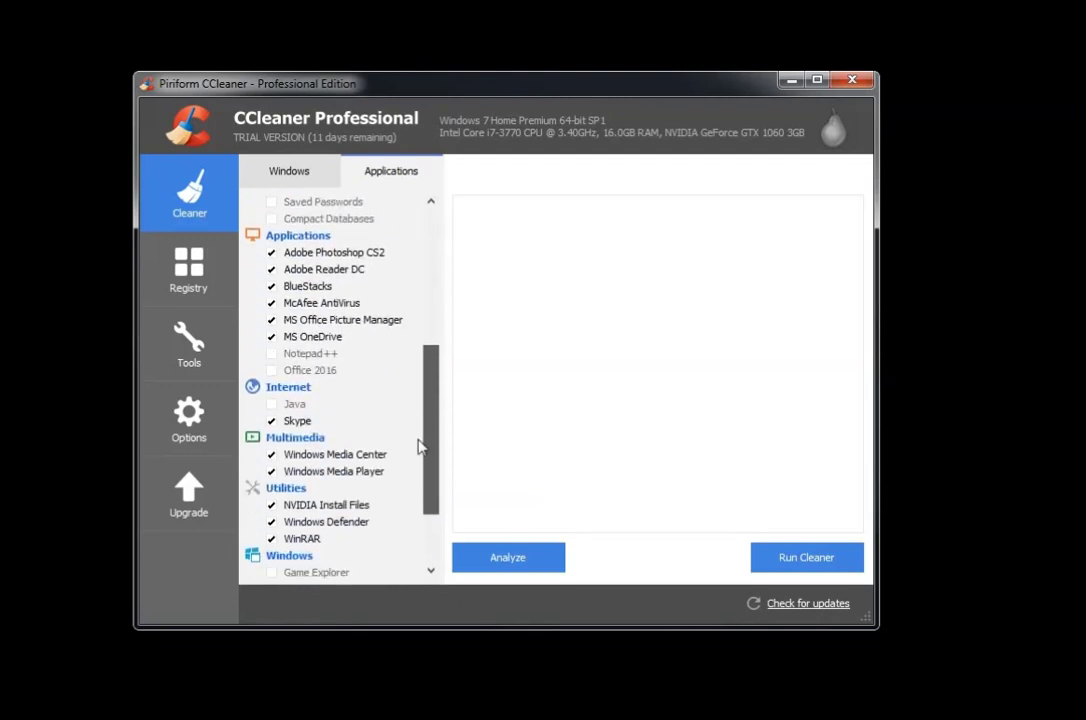
scroll(427, 476, down, 1)
drag(427, 476, 441, 279)
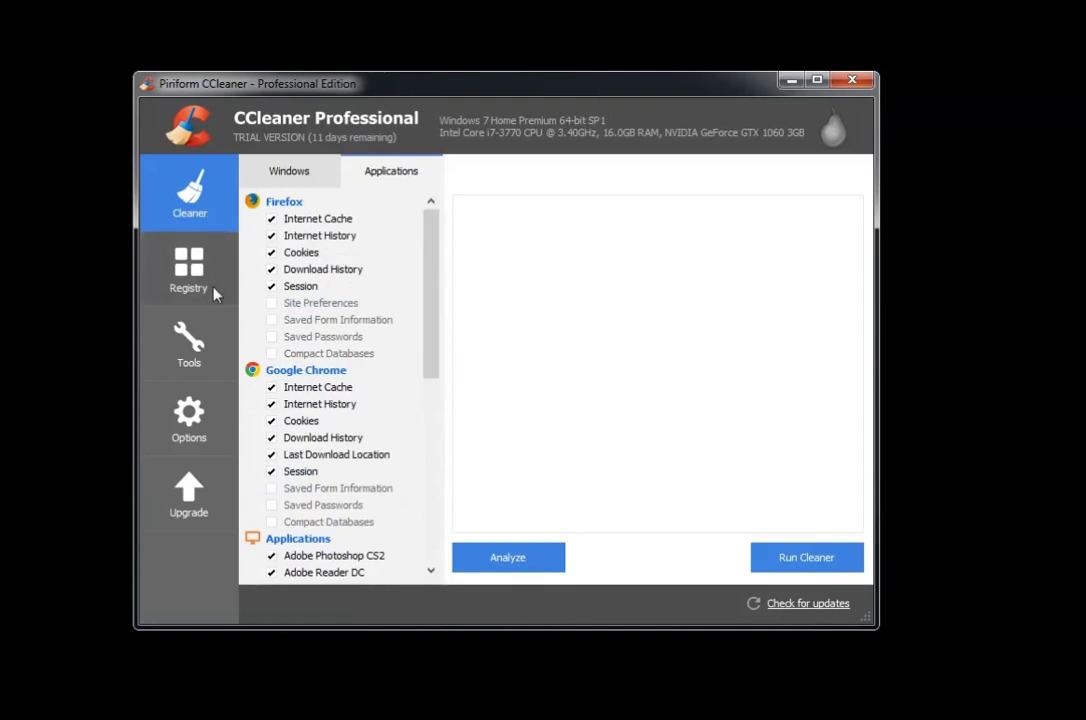
click(303, 171)
Step: Scan the registry for issues in all categories, start fixing the selected issues, and cancel at the registry backup question
click(202, 263)
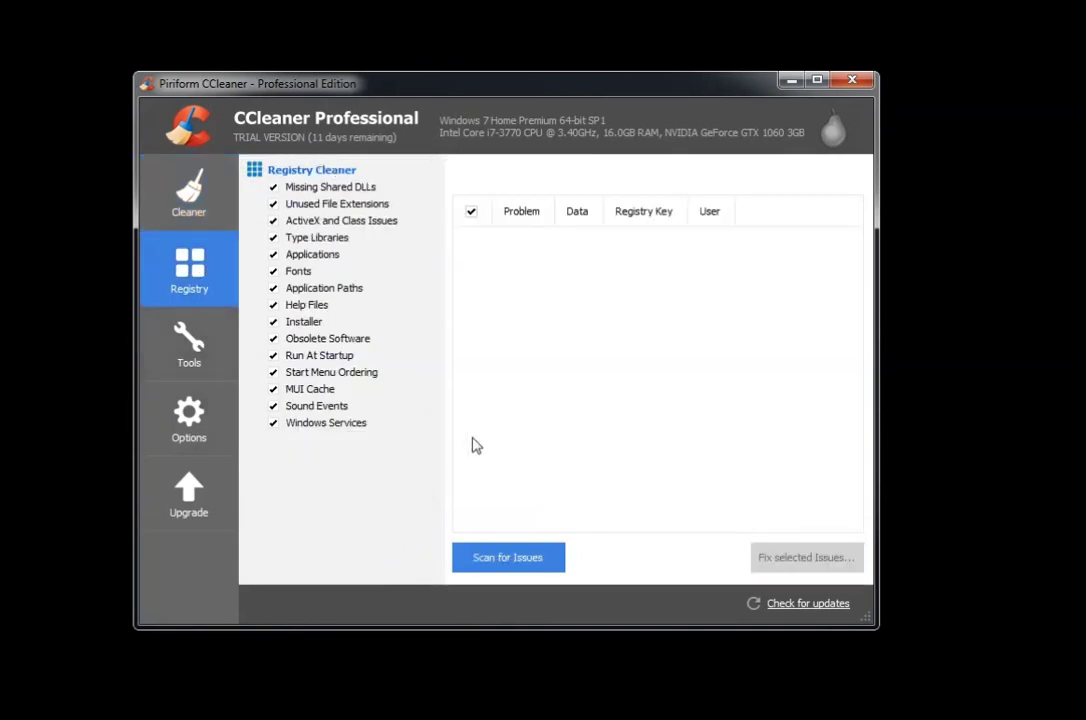
click(519, 560)
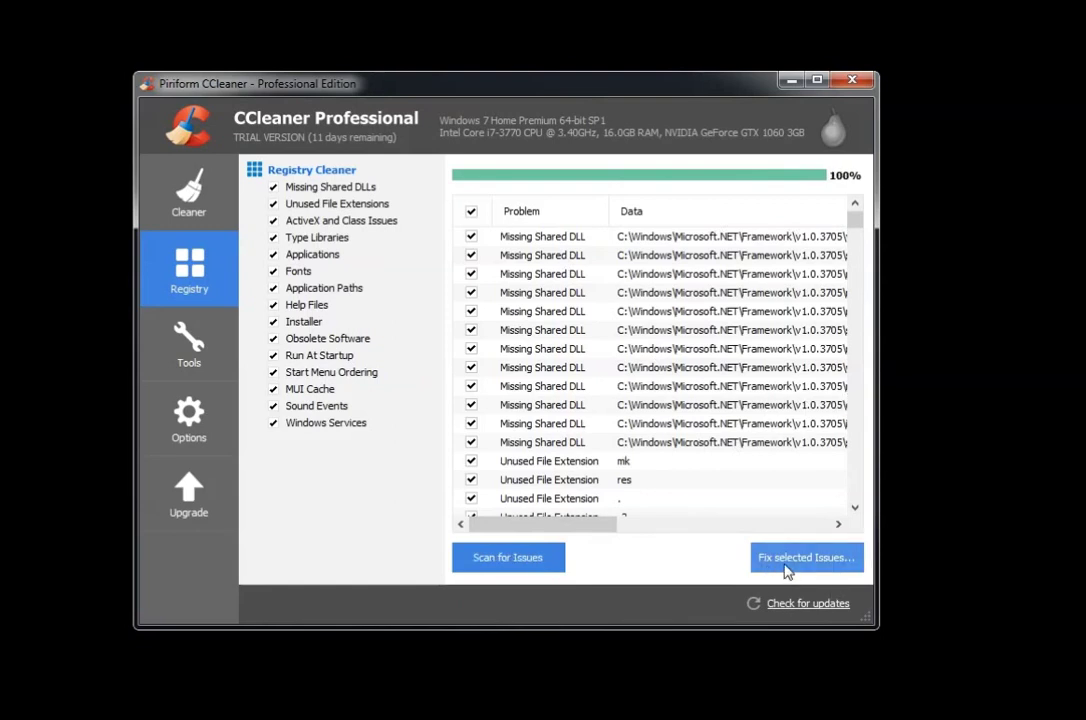
click(786, 571)
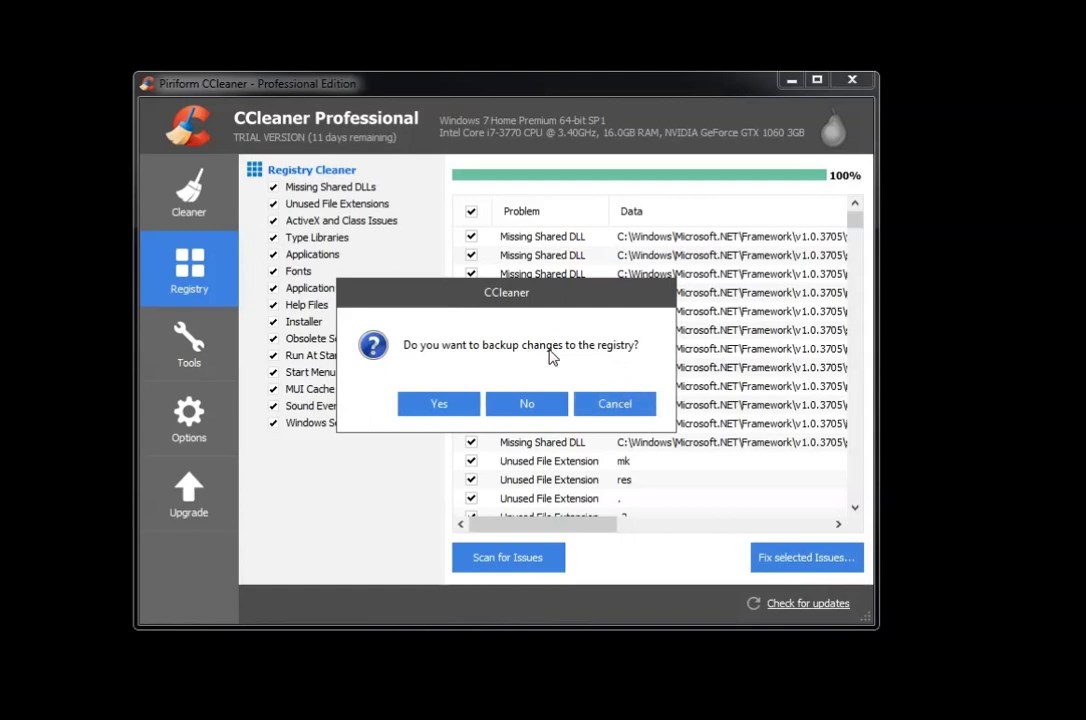
click(594, 408)
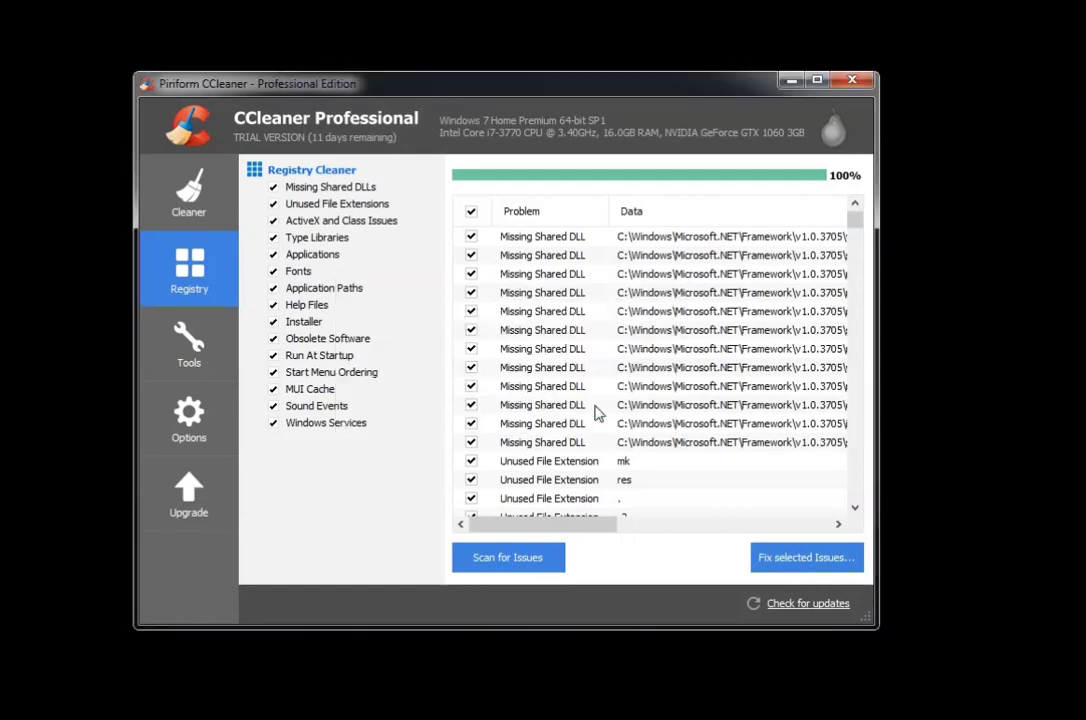
Step: Review the lists of installed programs, Windows startup programs and Internet Explorer plugins among the tools
click(194, 346)
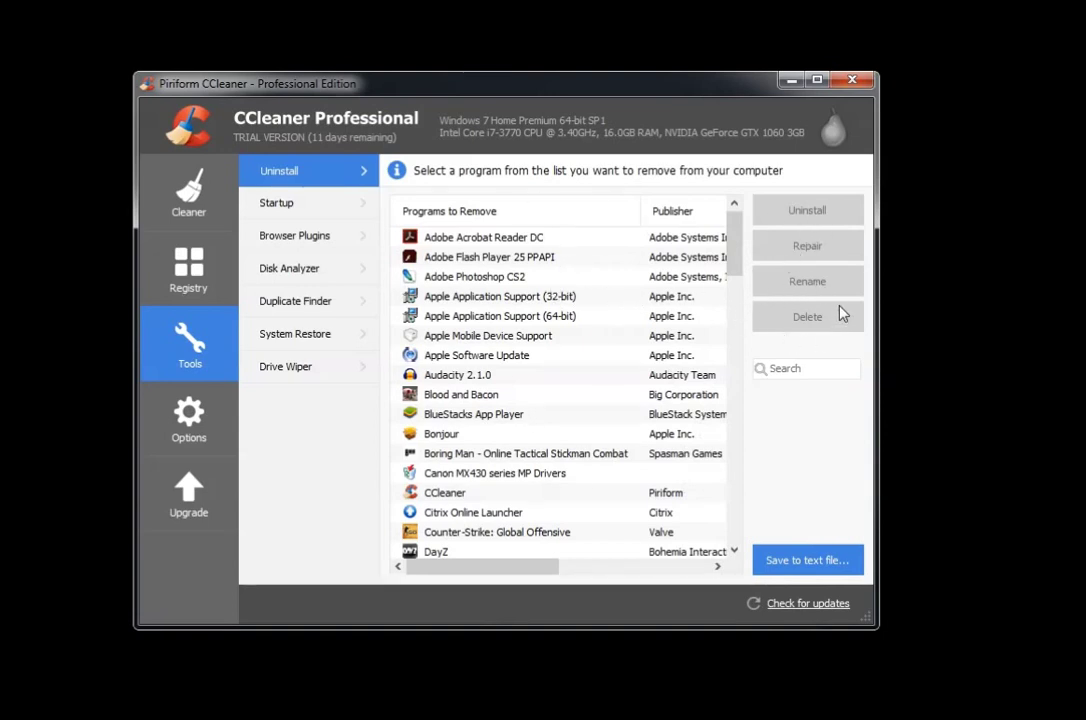
click(317, 208)
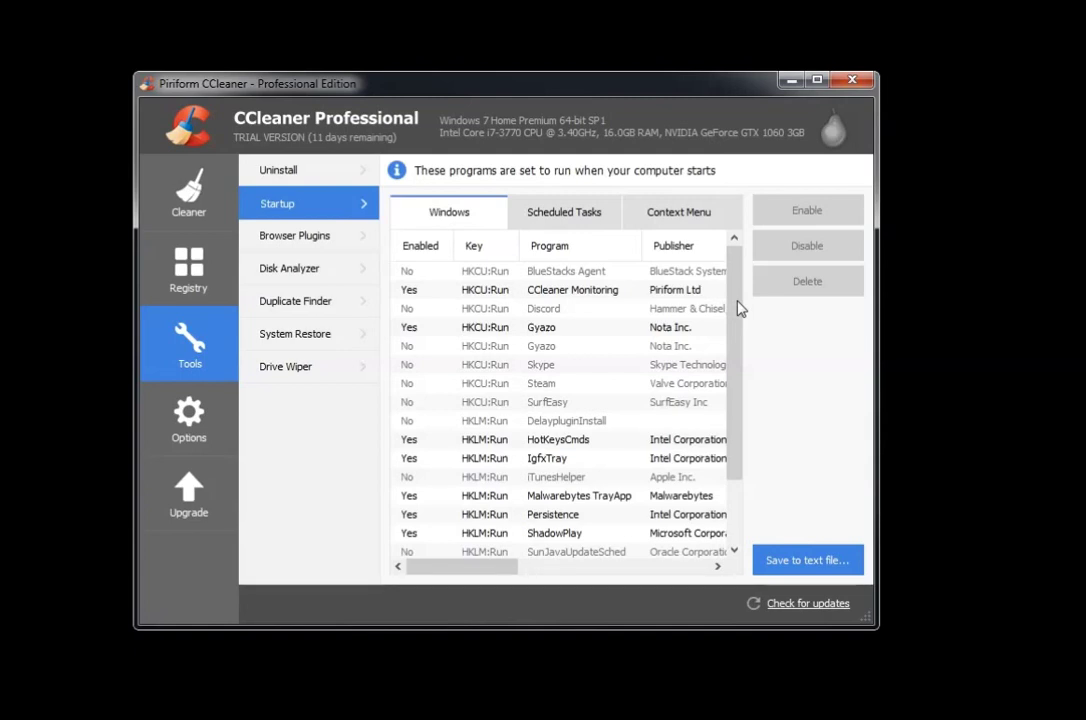
click(310, 249)
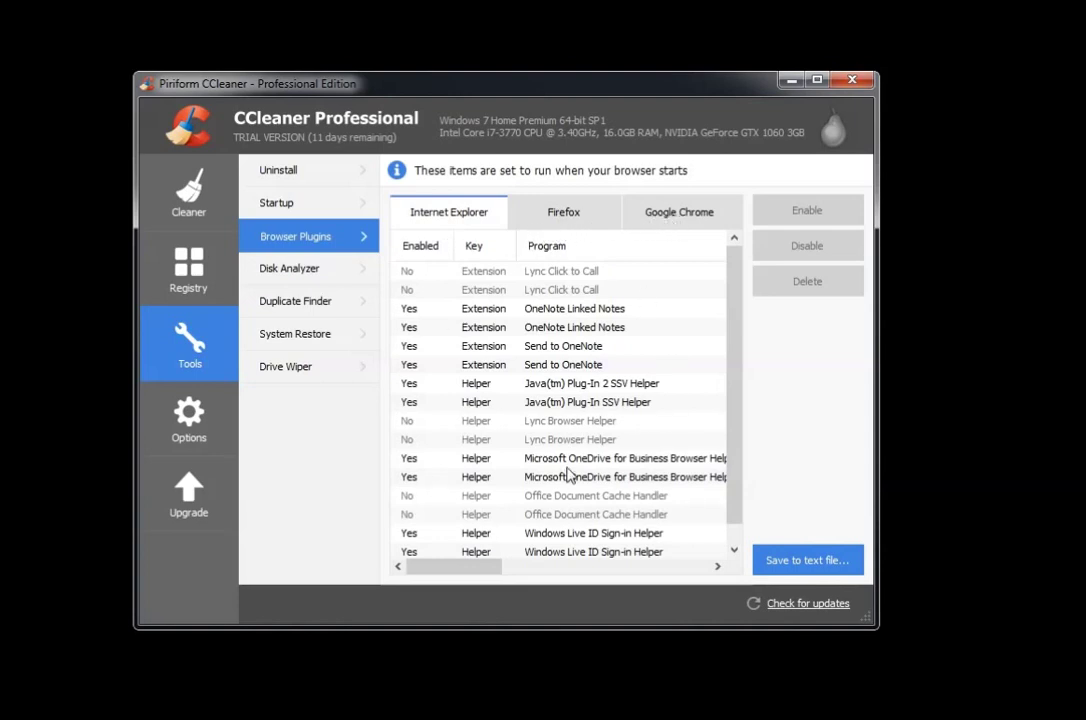
Step: Analyze Local Disk (C:) for pictures, music, documents and video with Disk Analyzer and look through the files found
click(336, 289)
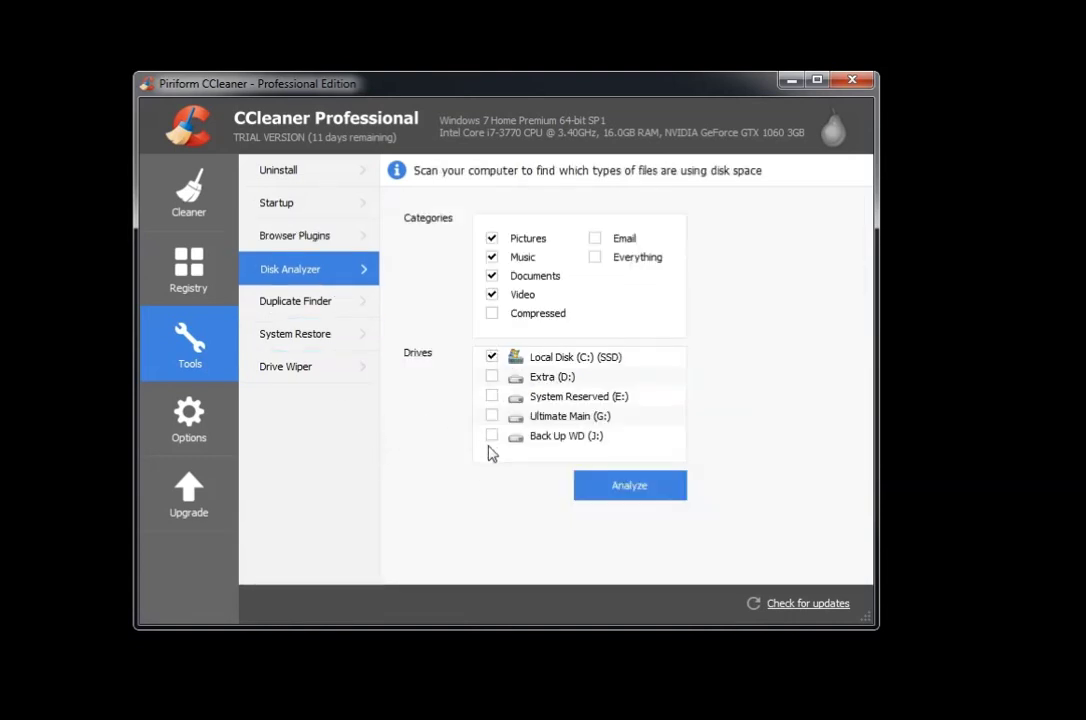
click(673, 499)
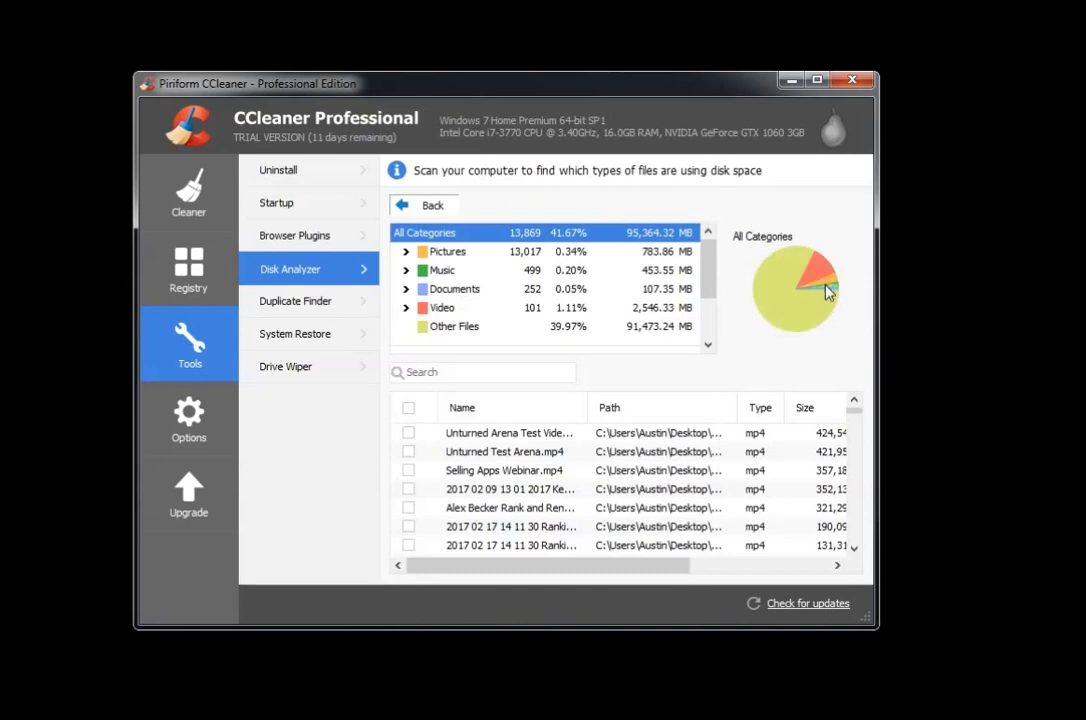
scroll(853, 425, down, 10)
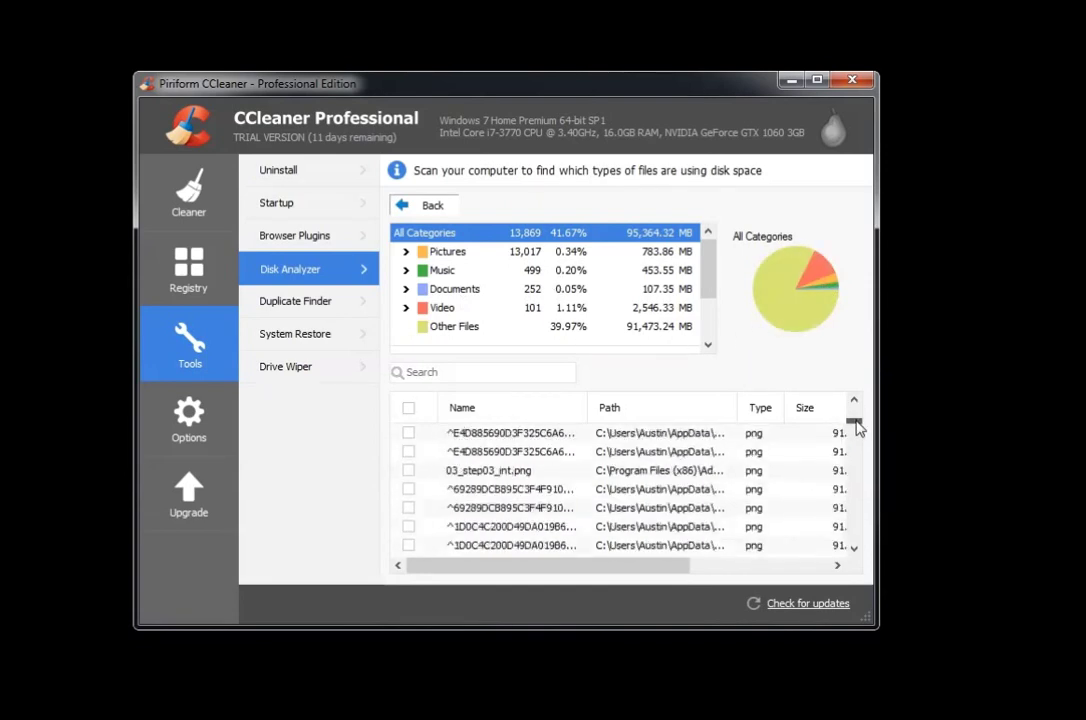
Step: View the Duplicate Finder search criteria and select the 4/21/2017 Windows Update point in System Restore
click(324, 311)
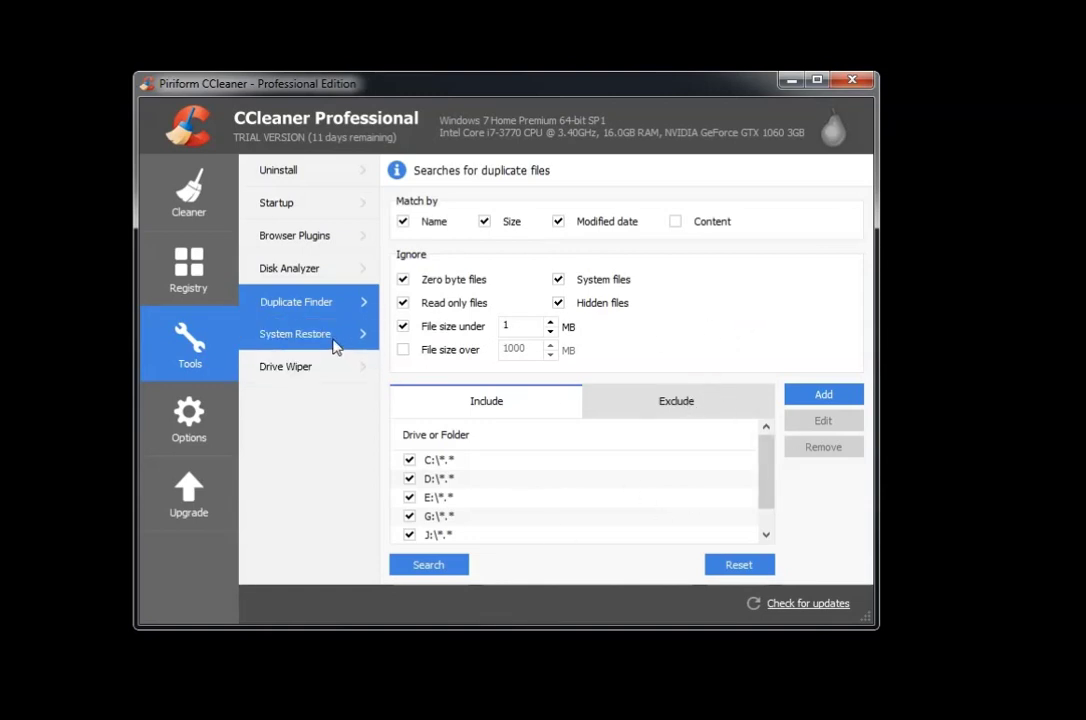
click(345, 339)
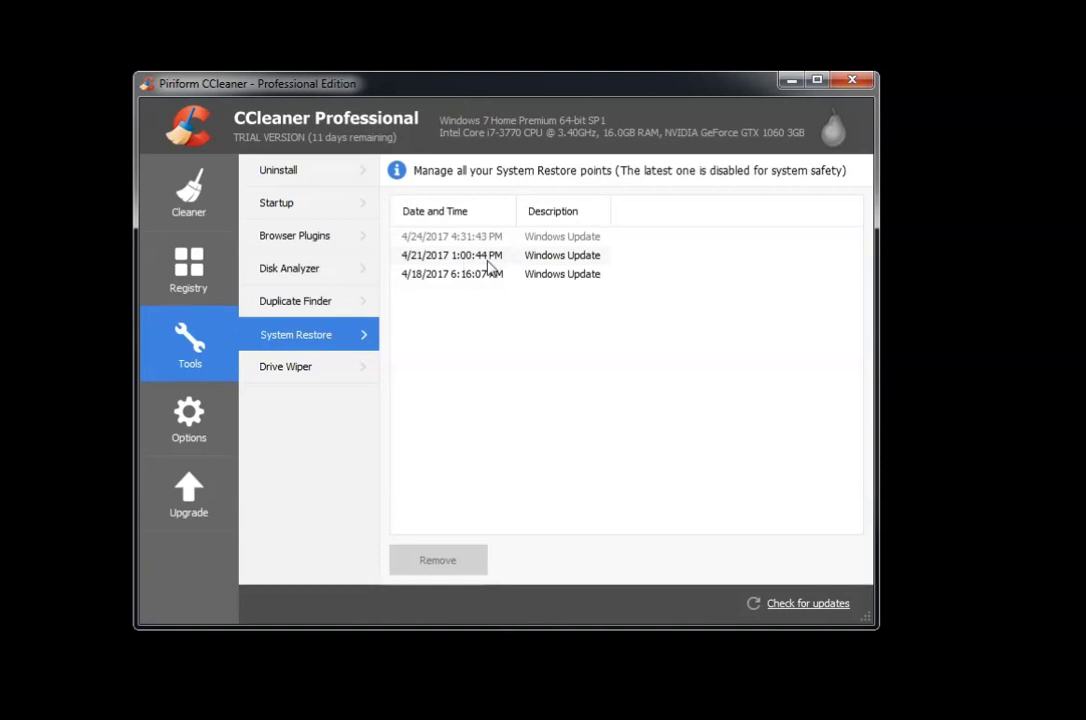
click(486, 260)
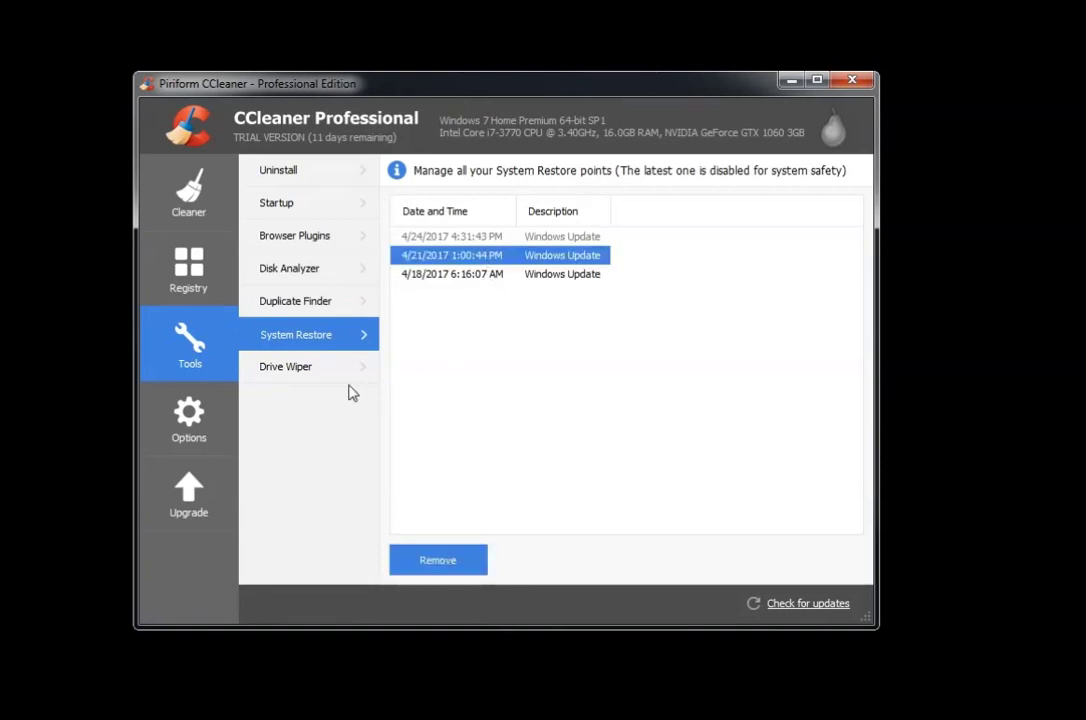
Step: Examine the Drive Wiper's wipe and security choices, keeping Free Space Only and Simple Overwrite (1 pass)
click(321, 372)
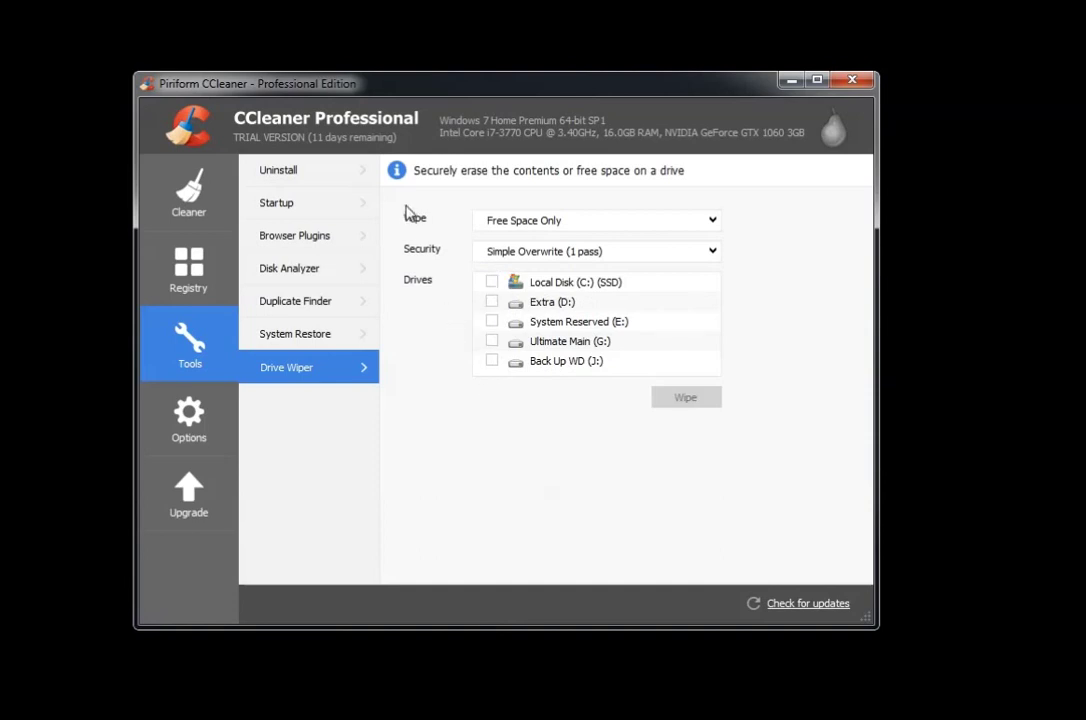
click(615, 221)
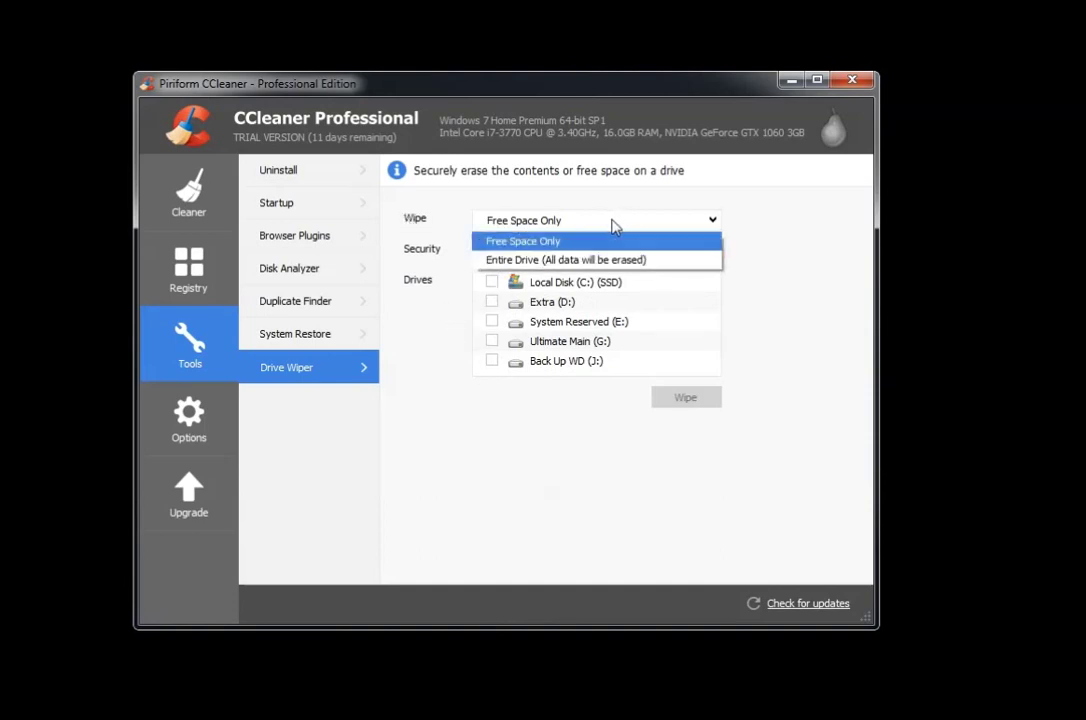
click(643, 240)
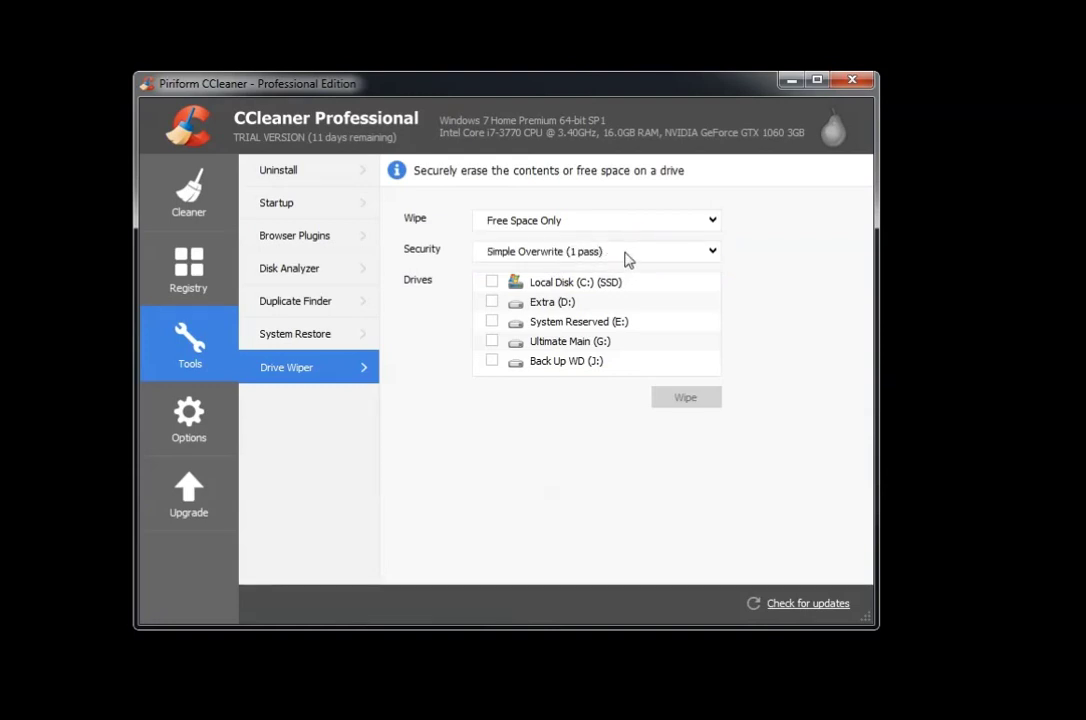
click(625, 252)
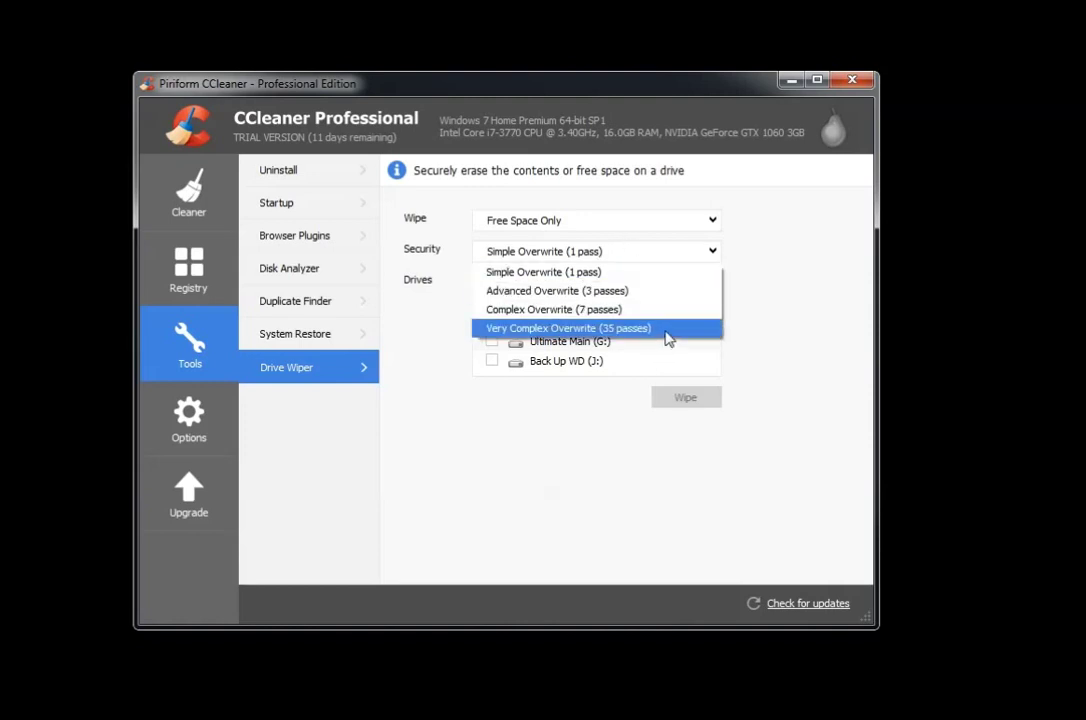
click(648, 258)
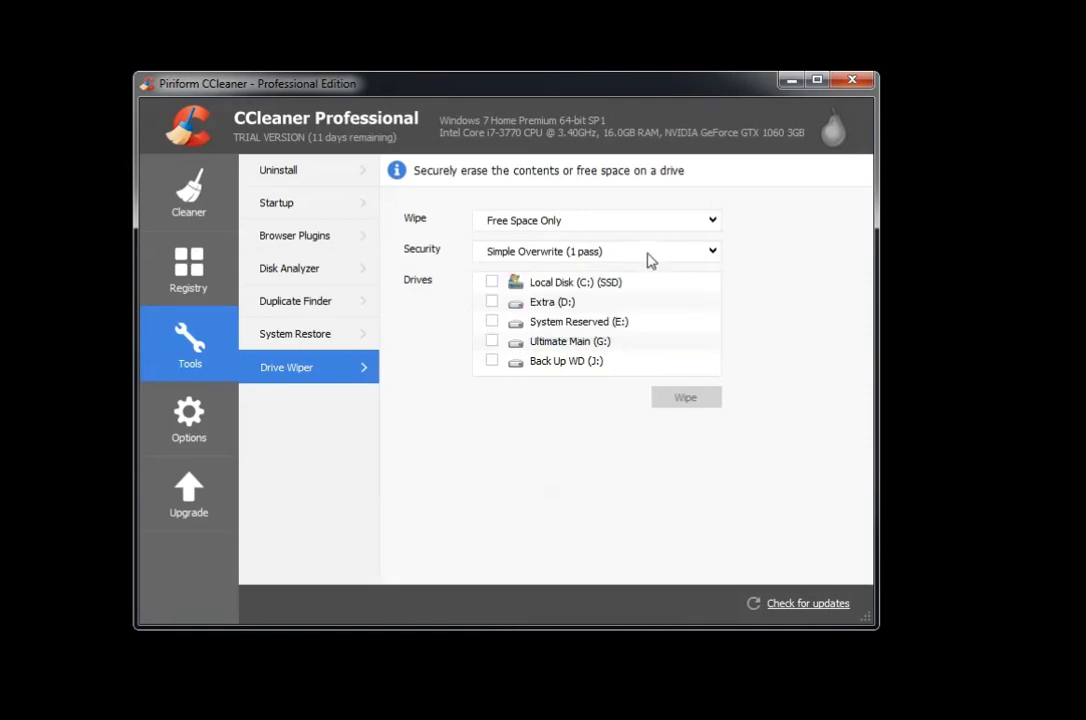
Step: Review the basic program settings, including startup, updates, secure deletion and free space wiping
click(213, 416)
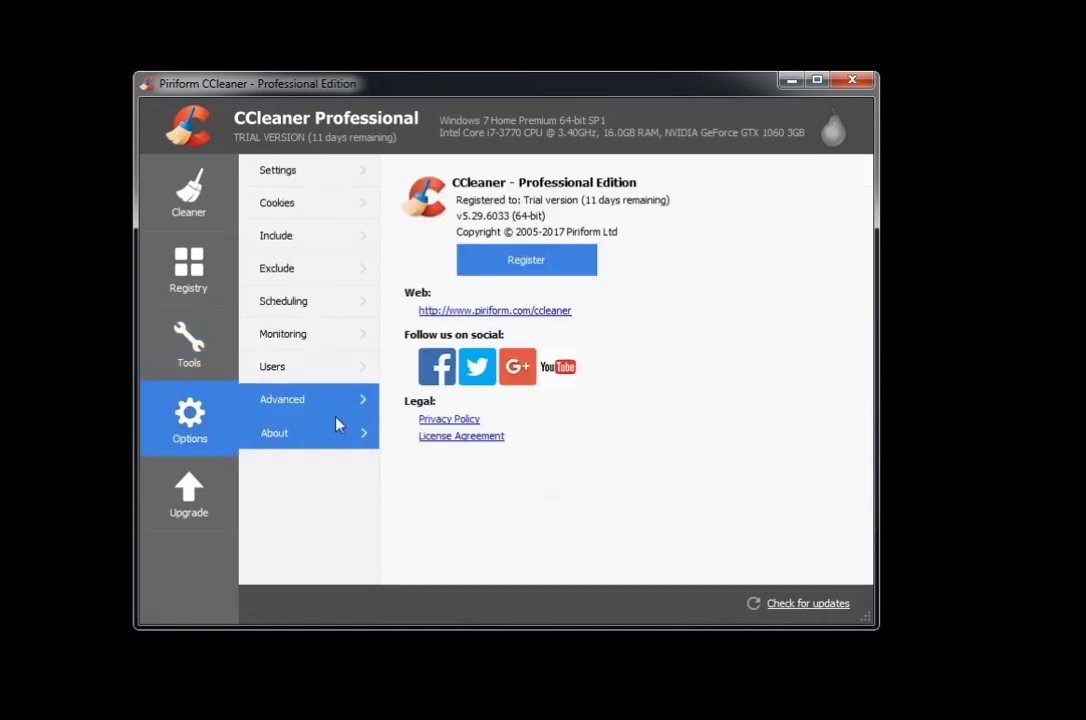
click(335, 170)
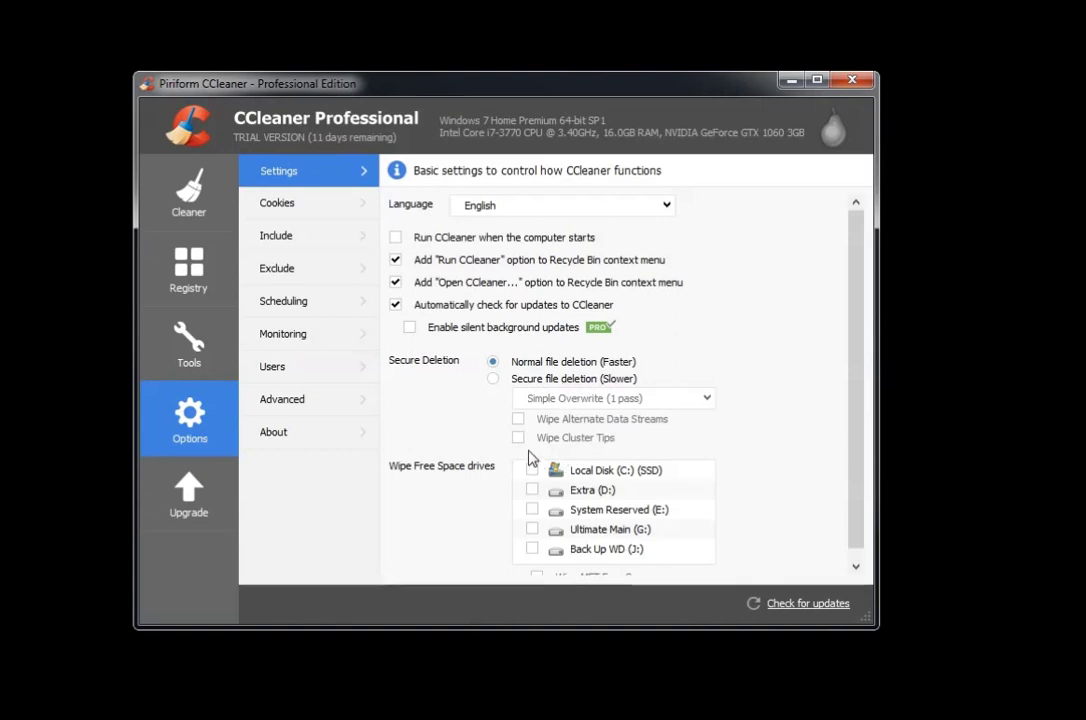
scroll(530, 458, down, 1)
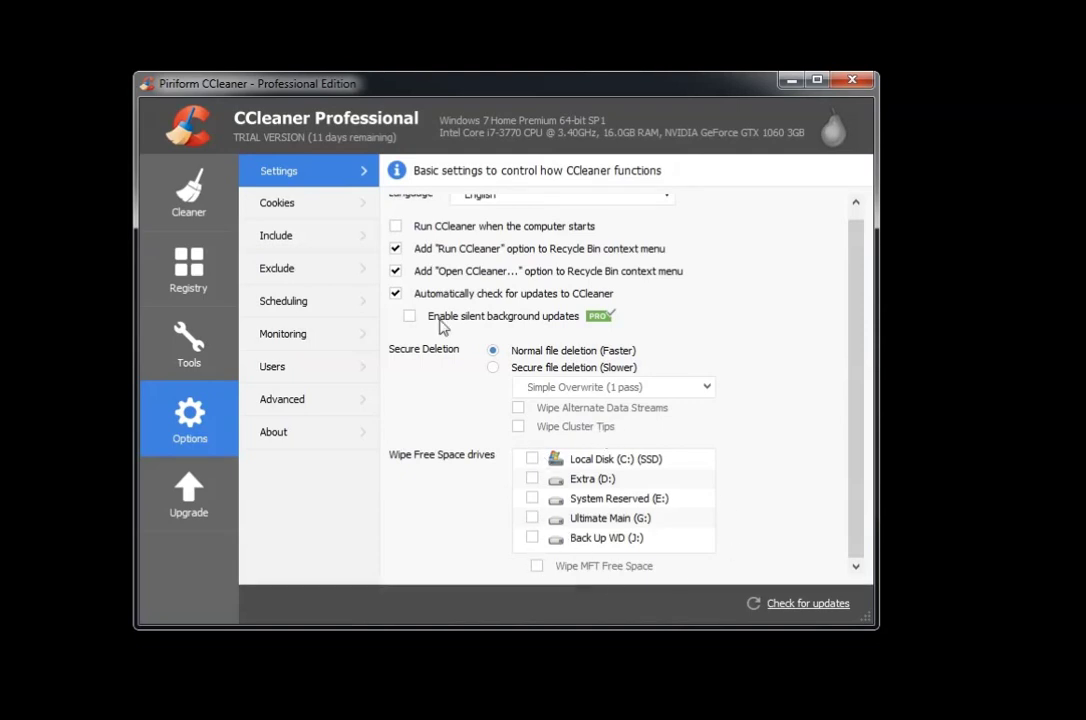
Step: Review the option pages for cookies to keep, included and excluded files, and scheduled cleaning
click(316, 210)
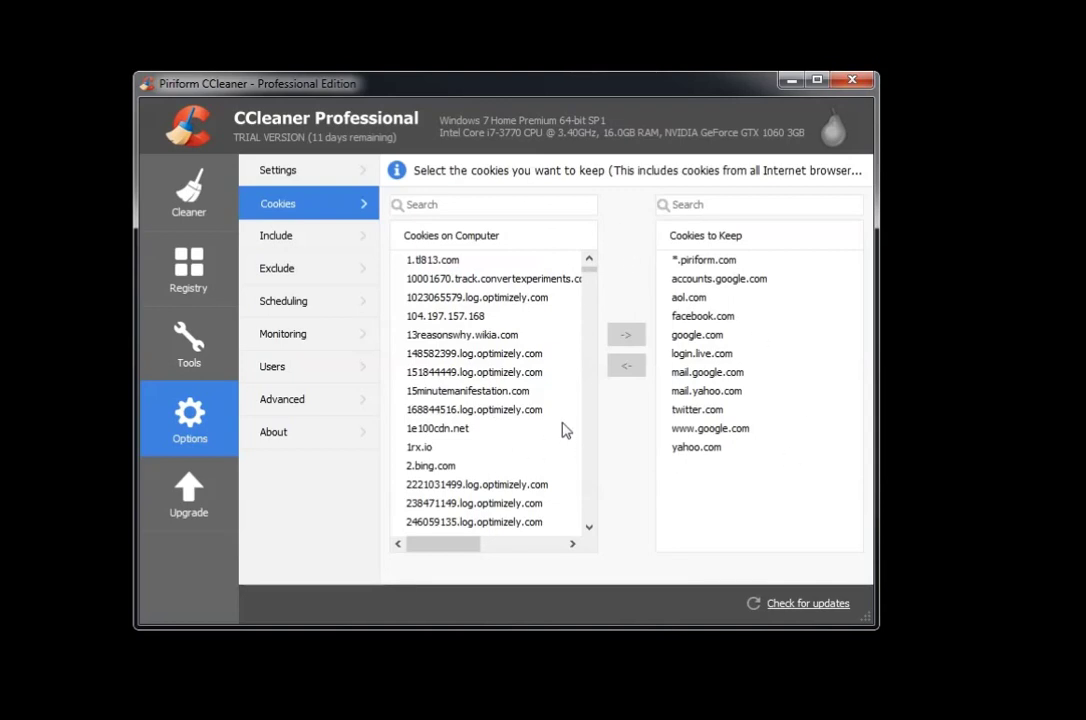
click(309, 247)
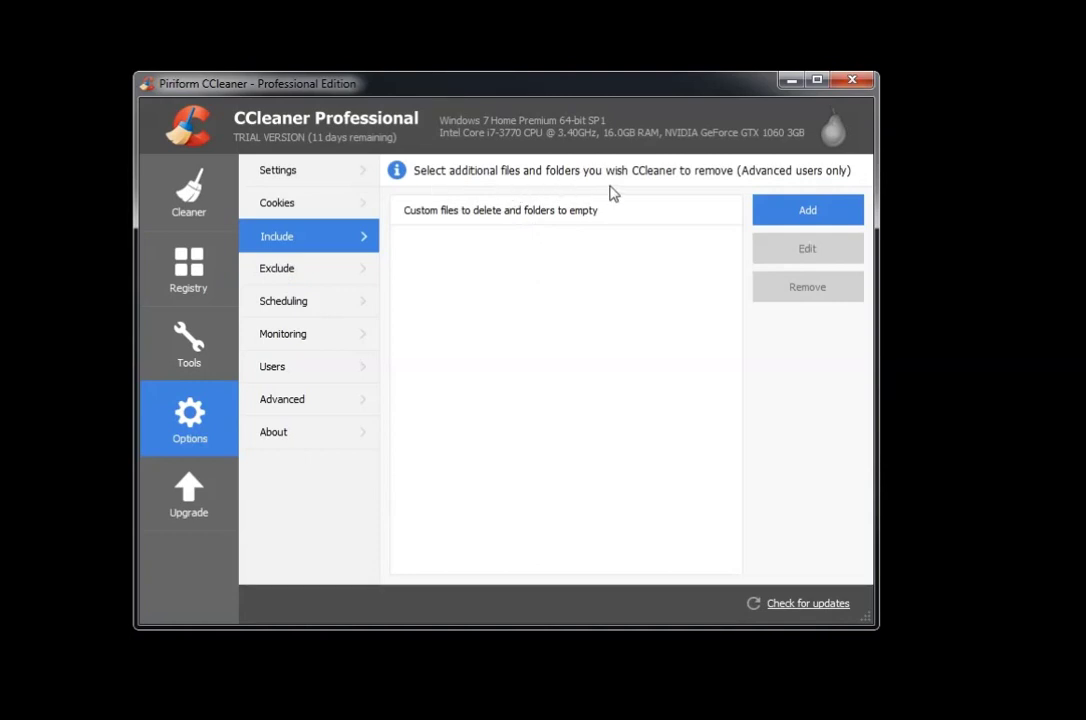
click(351, 276)
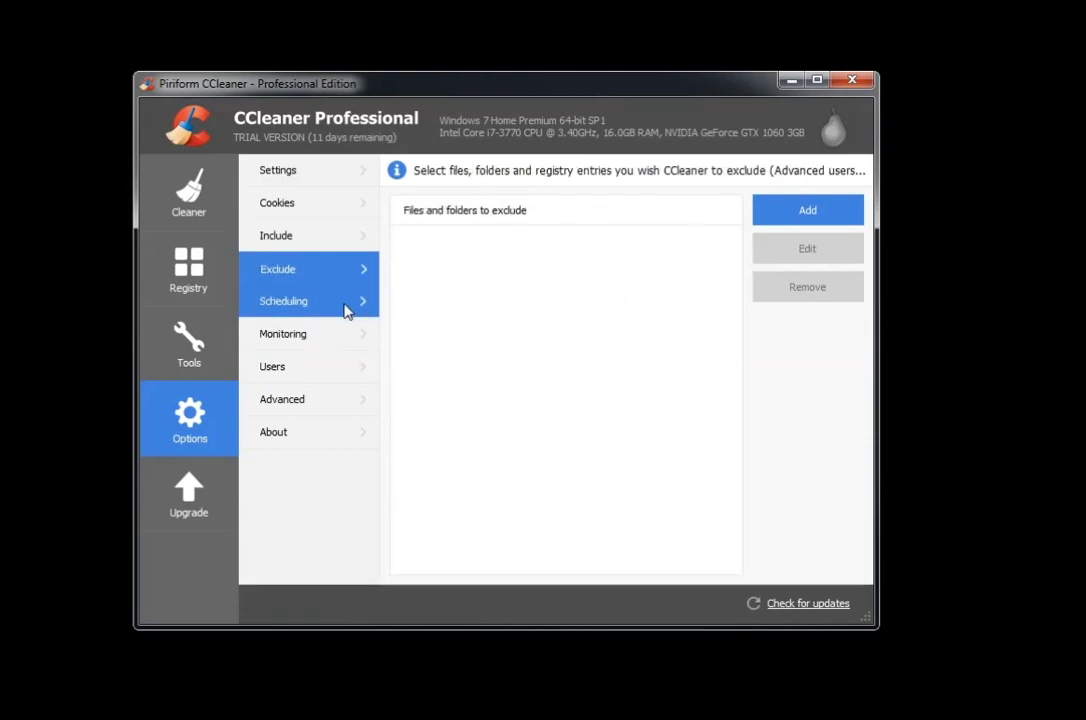
click(322, 303)
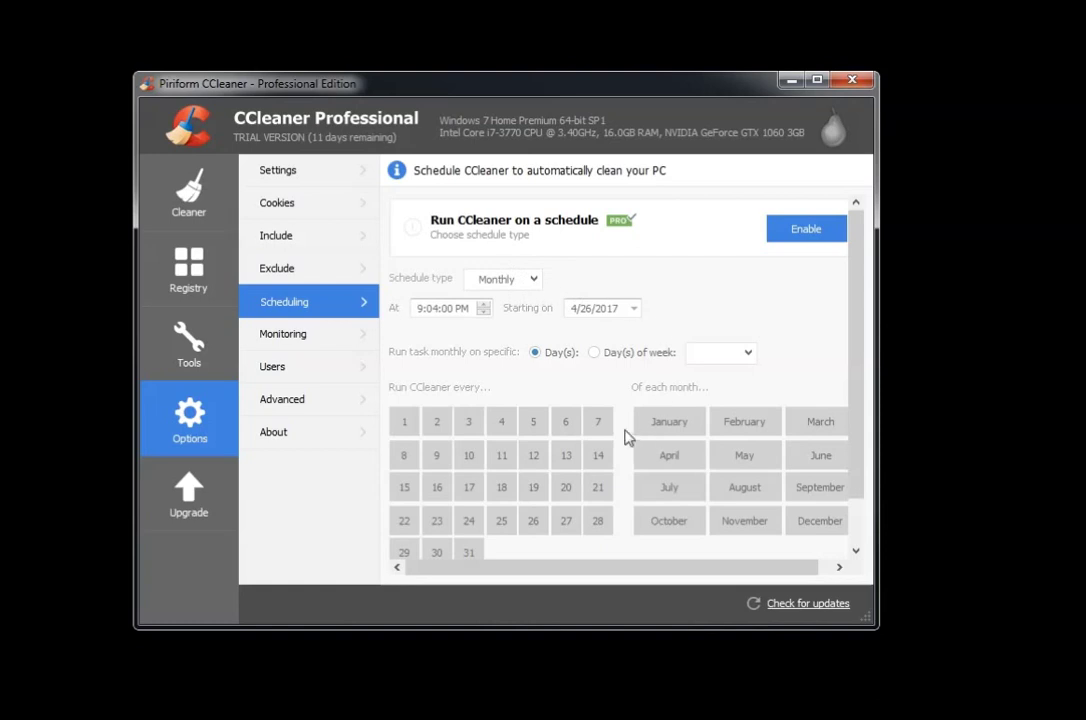
Step: Examine the monitoring options, including the available system cleaning actions and the Internet Explorer browser actions, leaving them as set
click(333, 345)
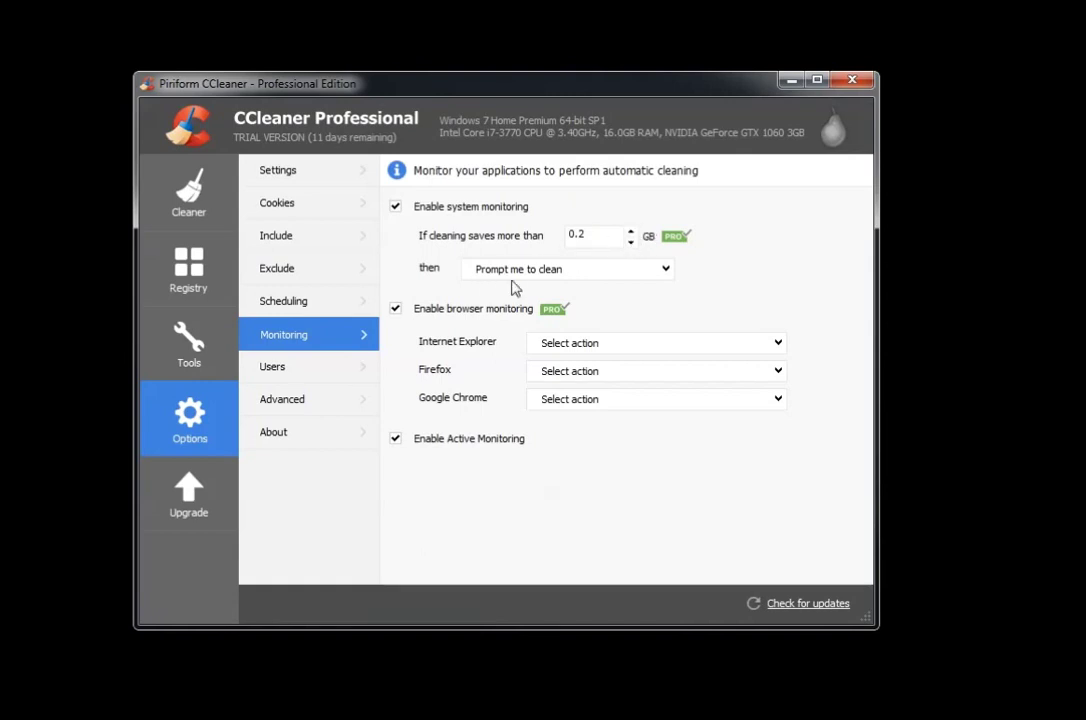
click(598, 279)
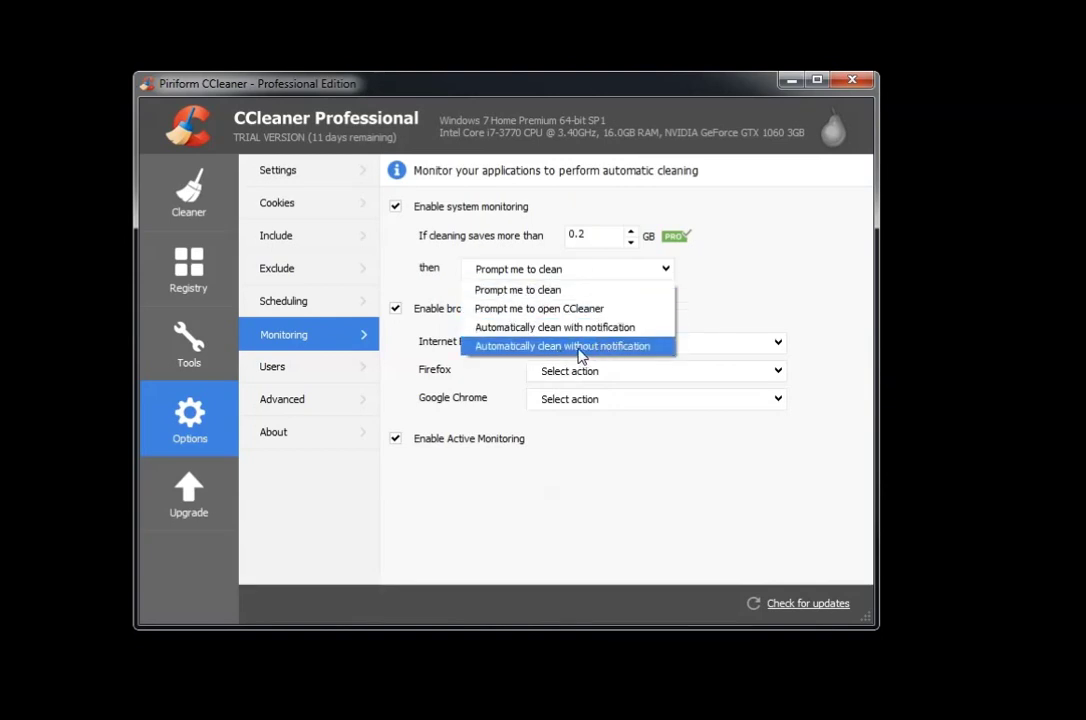
click(639, 286)
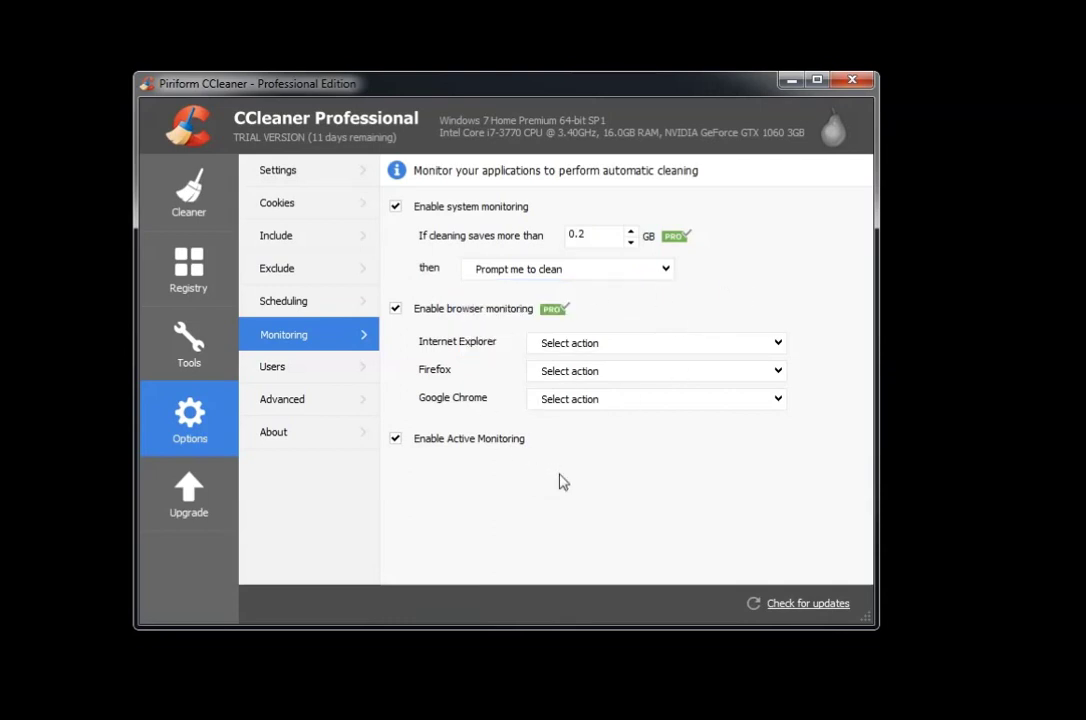
click(660, 348)
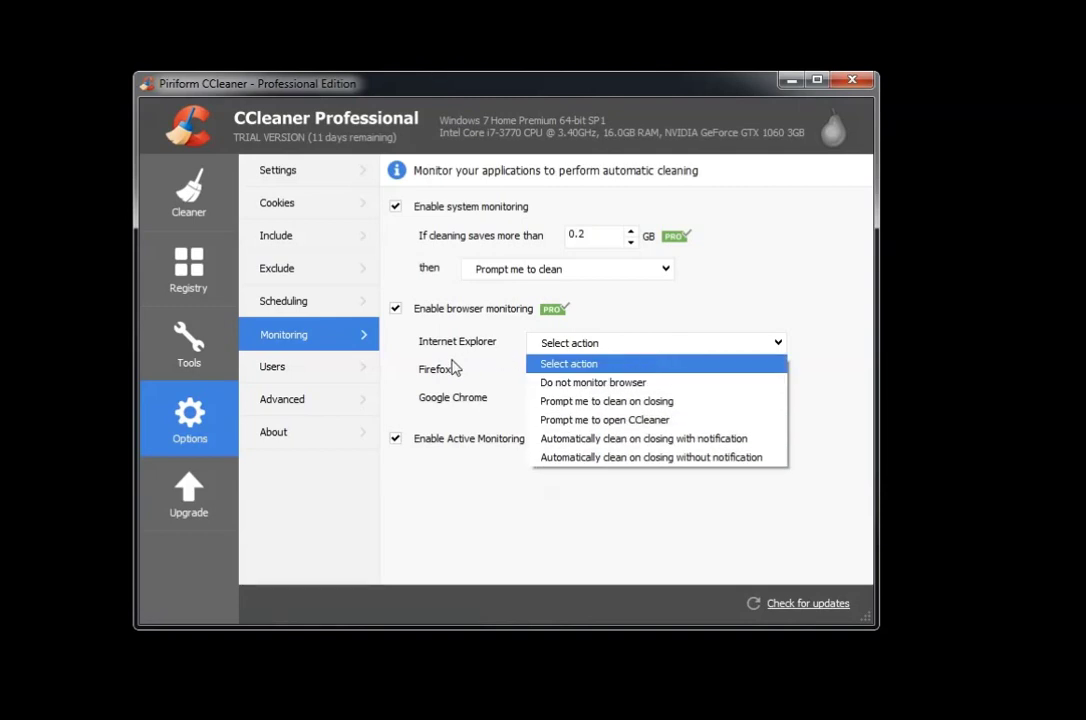
click(676, 345)
click(674, 344)
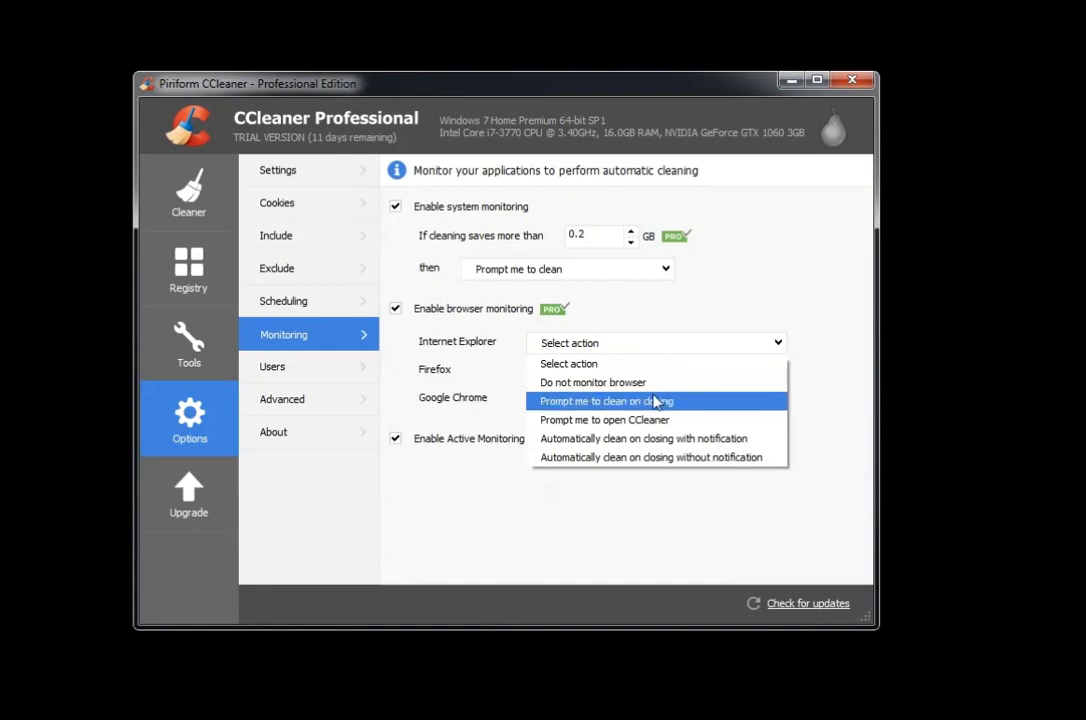
click(692, 343)
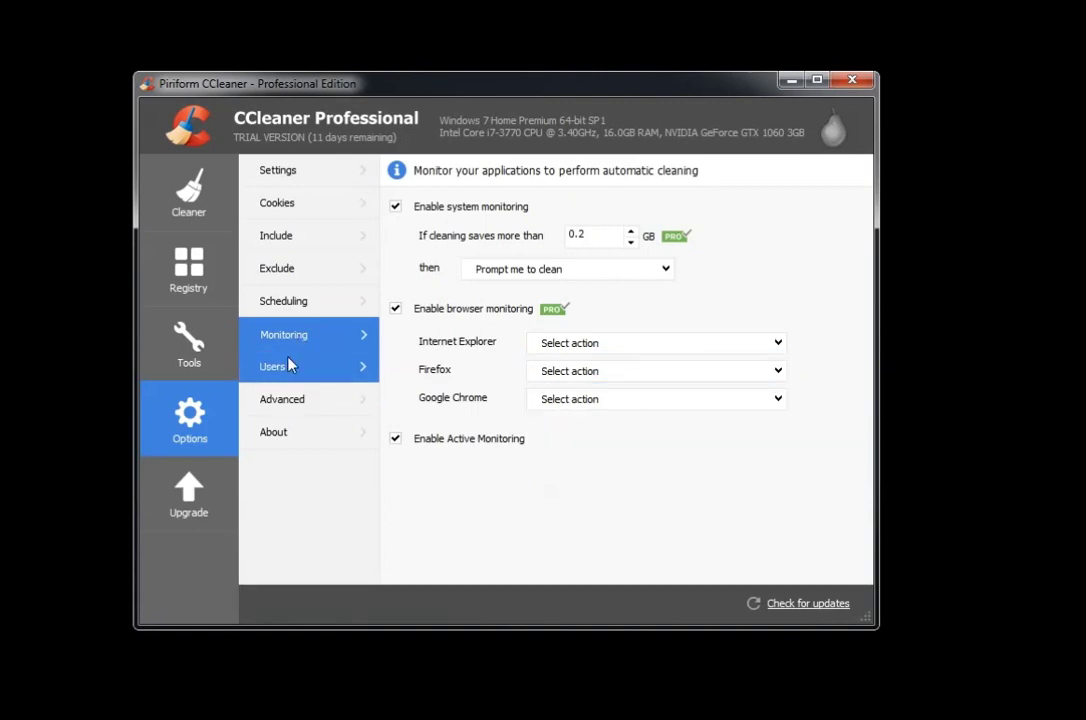
Step: Review the managed users options, the advanced settings and the program's version information
click(320, 370)
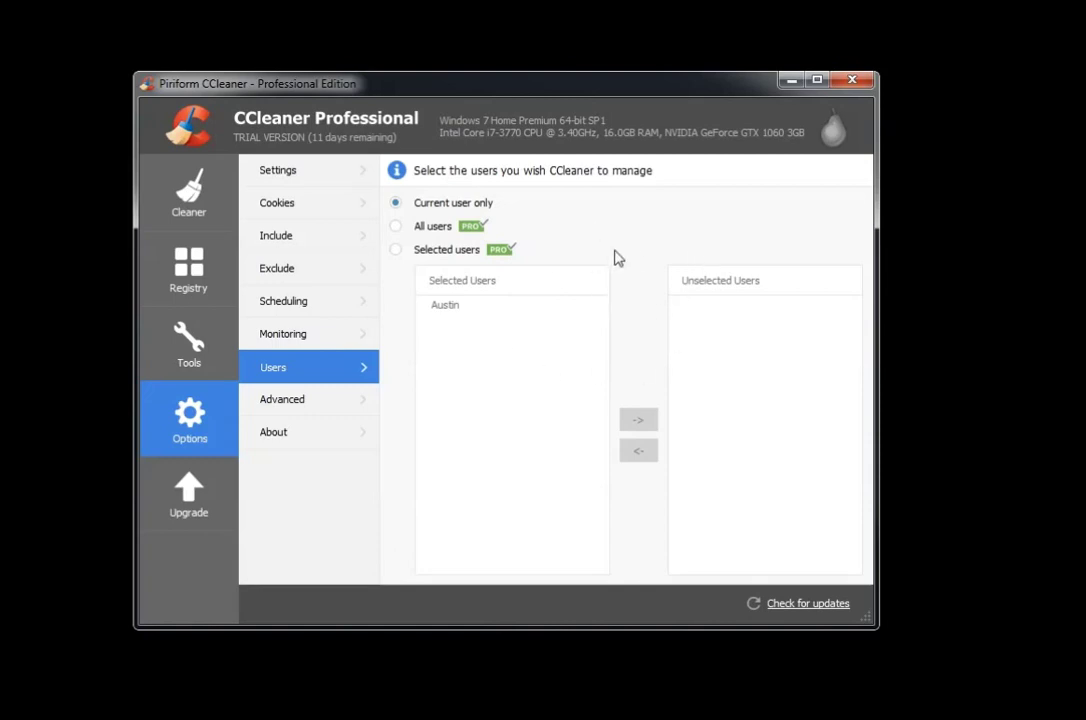
click(340, 400)
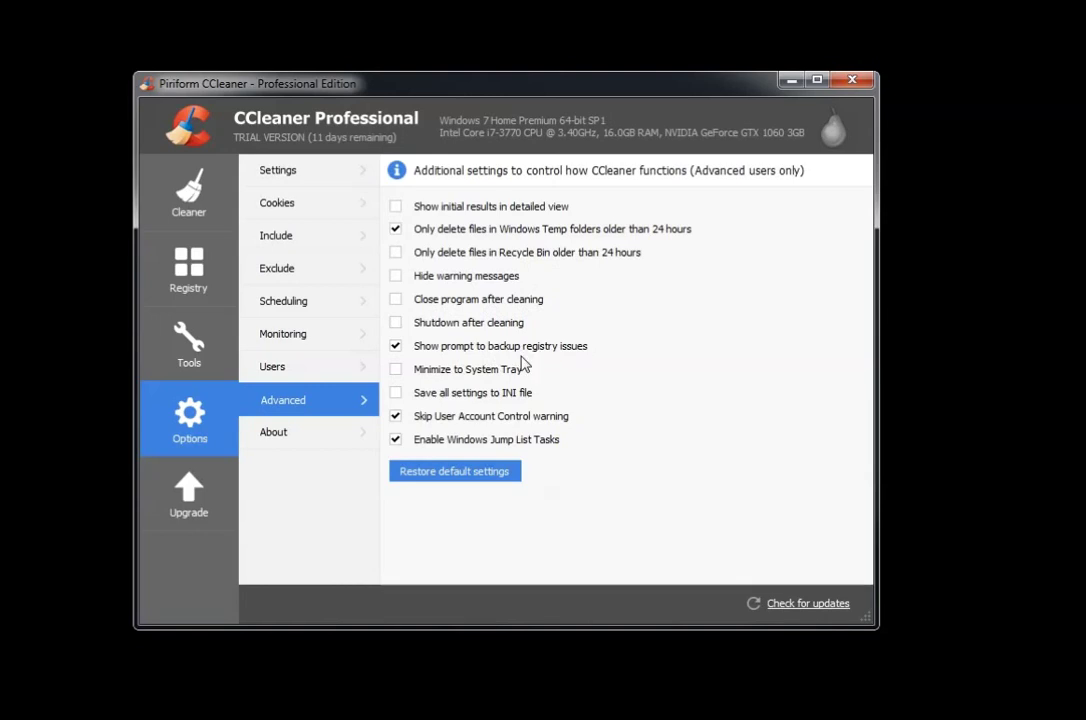
click(322, 440)
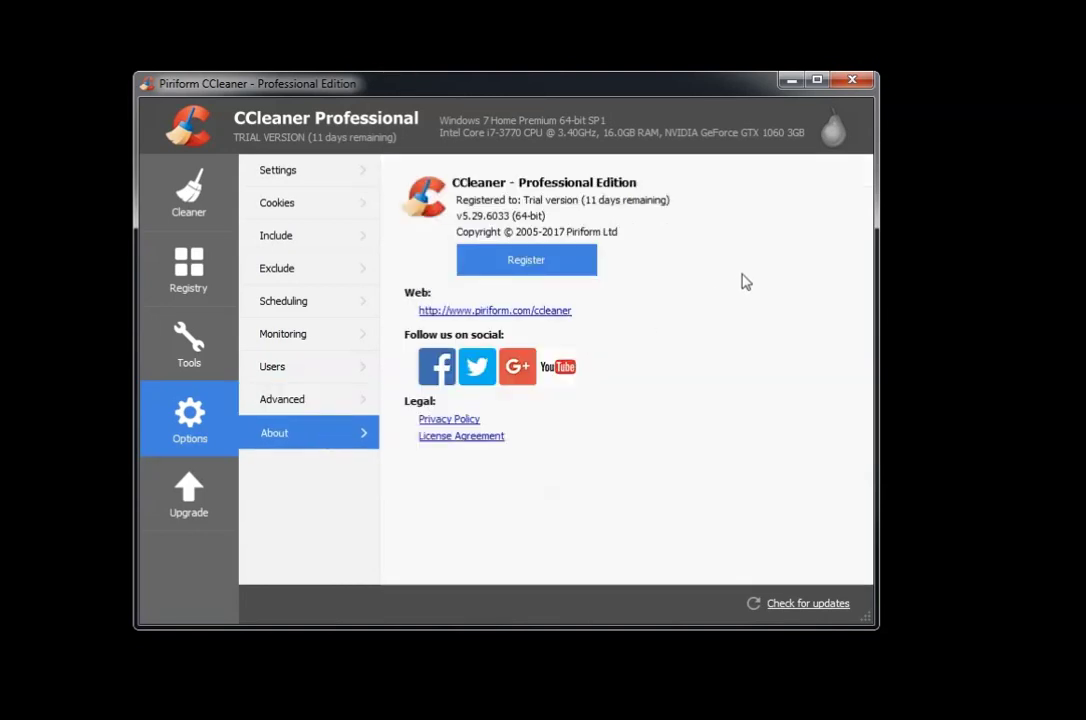